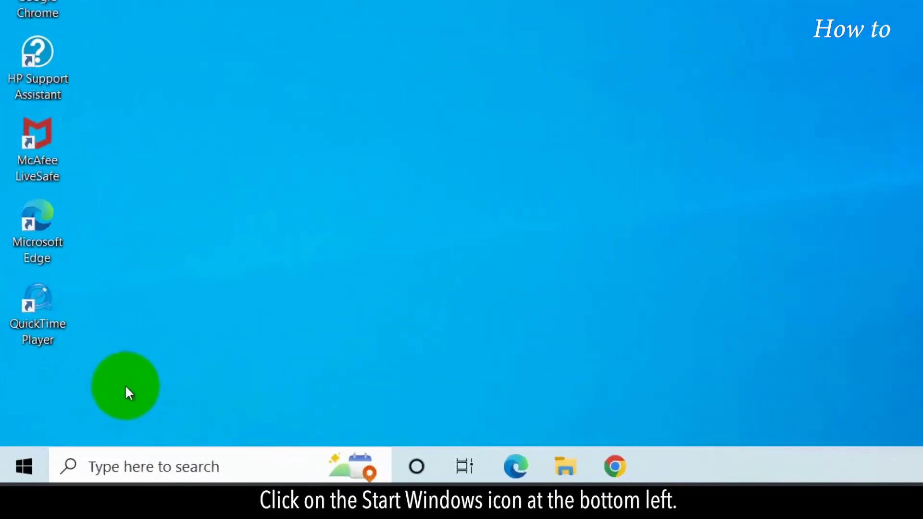
Step: Open Windows Settings from the Start menu's gear icon
left_click(13, 473)
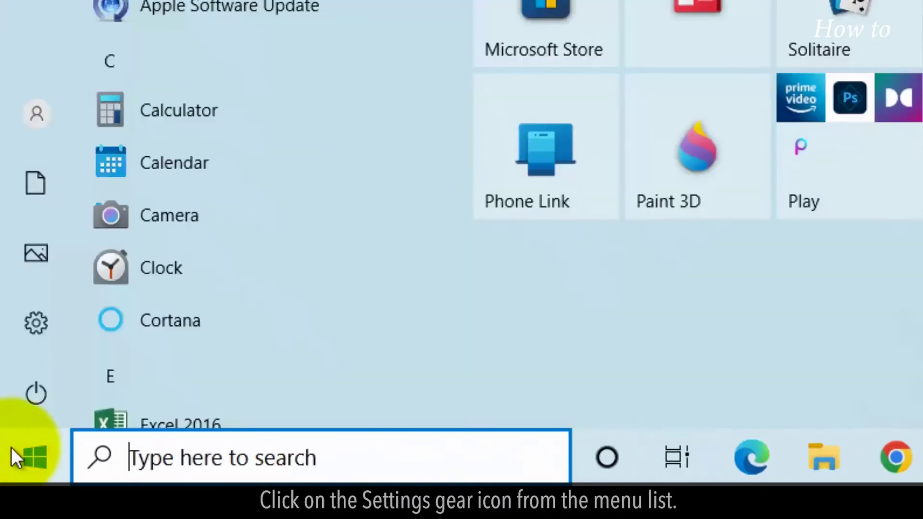
left_click(35, 318)
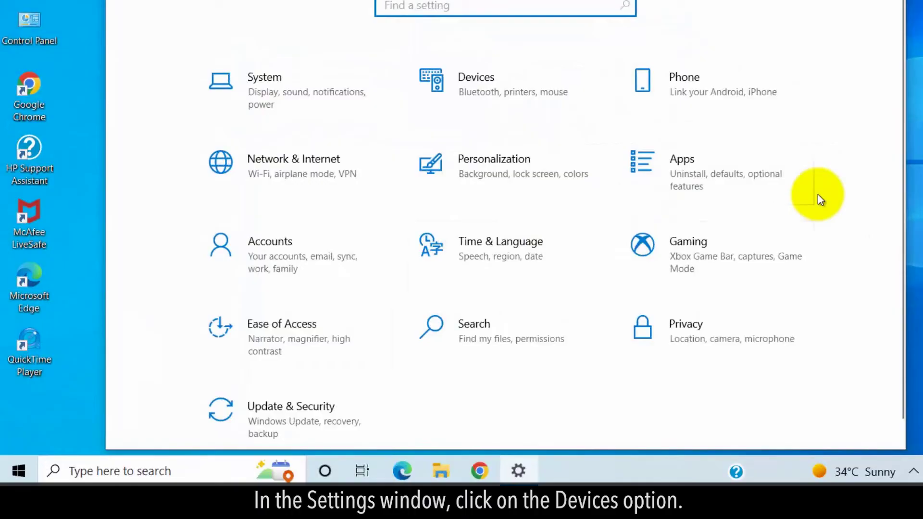
Step: Go to Devices and switch the Bluetooth toggle to On
left_click(490, 84)
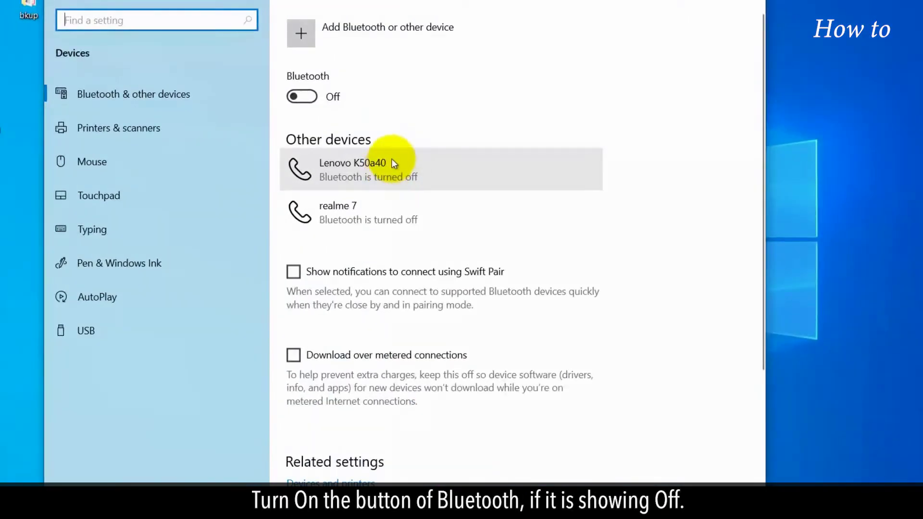
left_click(302, 95)
left_click_drag(763, 159, 776, 301)
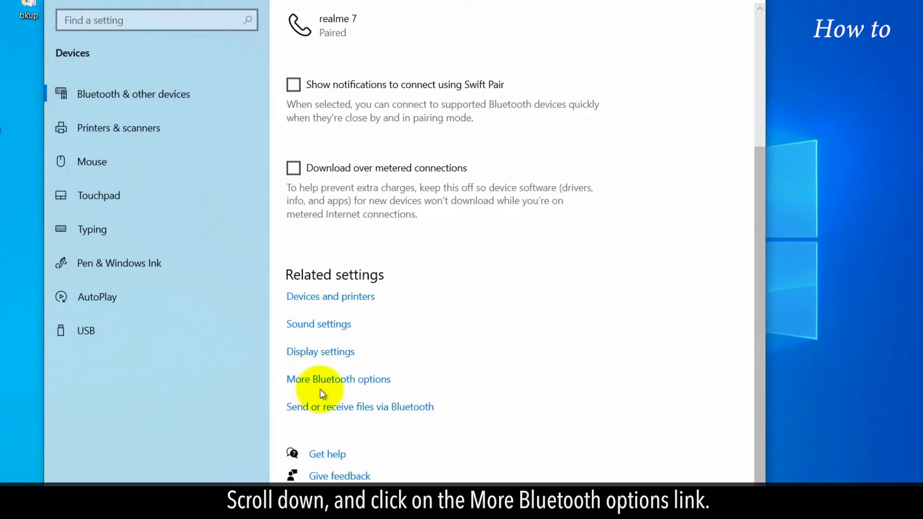
Step: Enable 'Allow Bluetooth devices to find this PC' in More Bluetooth options and apply it
left_click(332, 376)
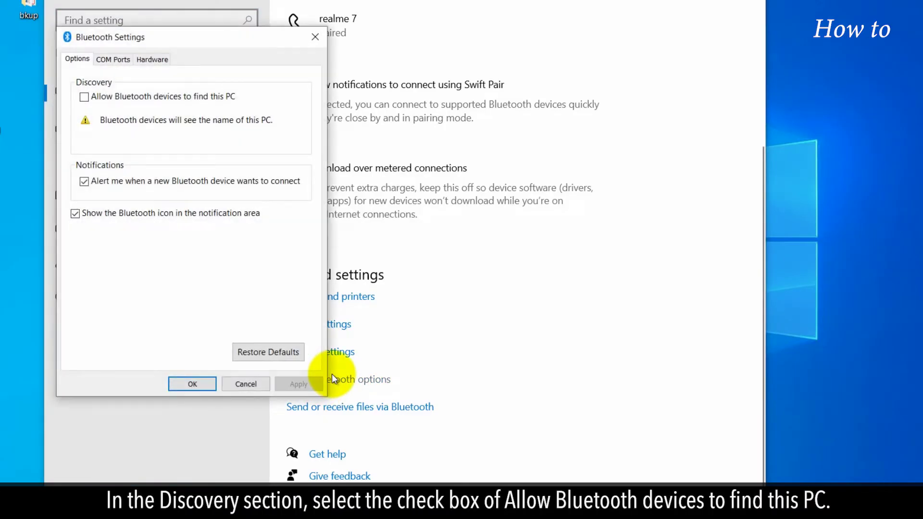
left_click(84, 96)
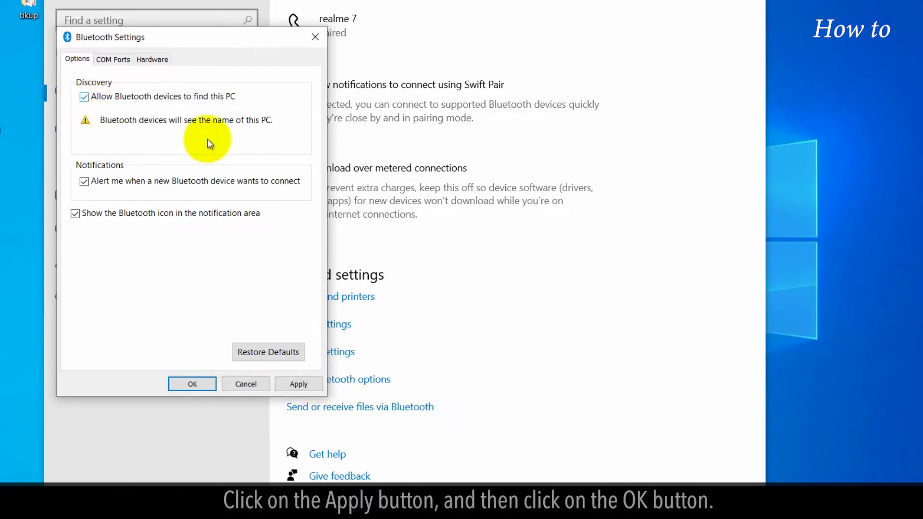
left_click(303, 386)
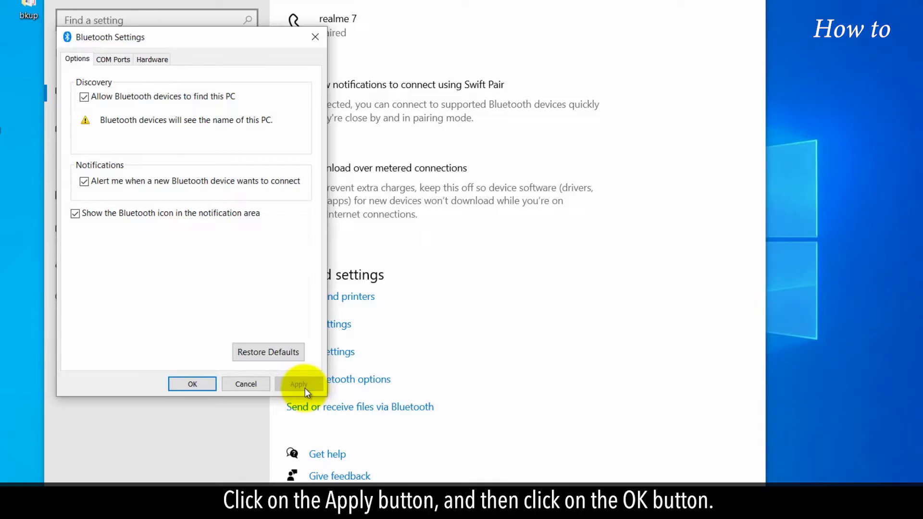
left_click(196, 383)
left_click_drag(763, 221, 744, 101)
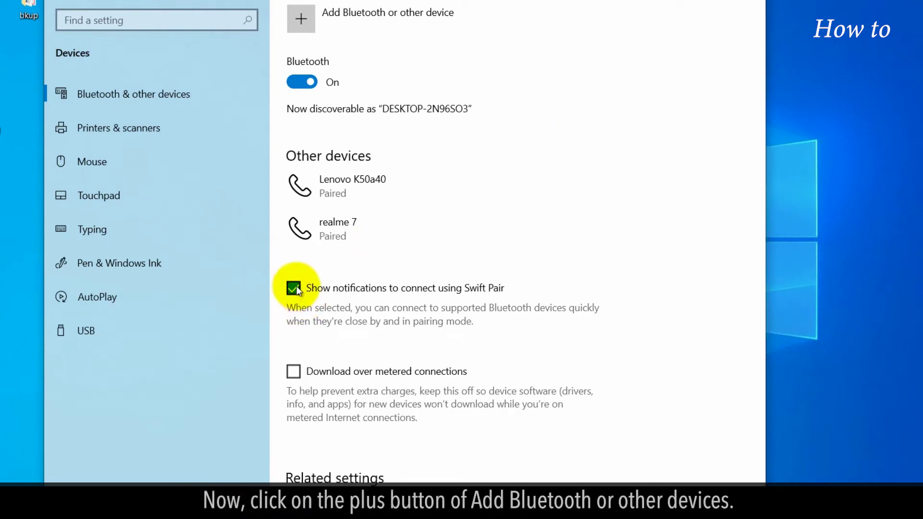
Step: Start 'Add Bluetooth or other device' to open the Add a device dialog
left_click(295, 22)
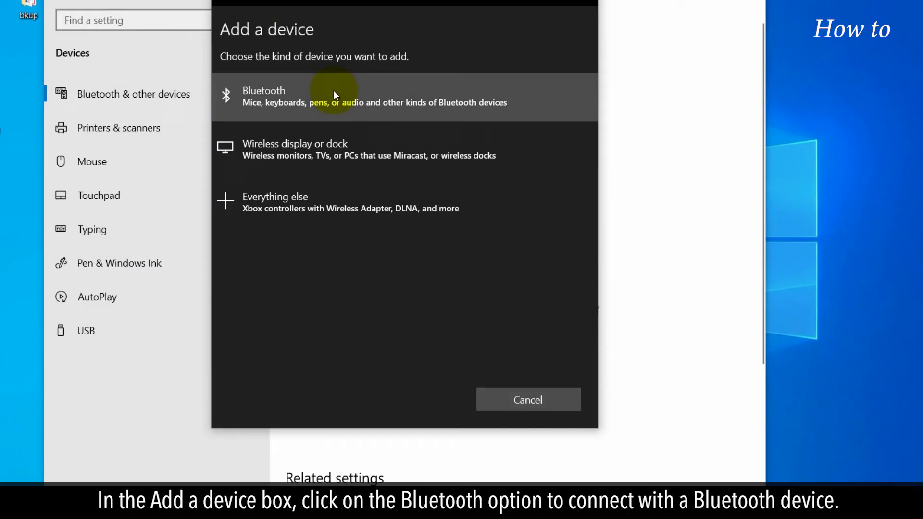
Step: Add Bluetooth device da2166ad, confirm the matching PIN, and close the success message
left_click(397, 111)
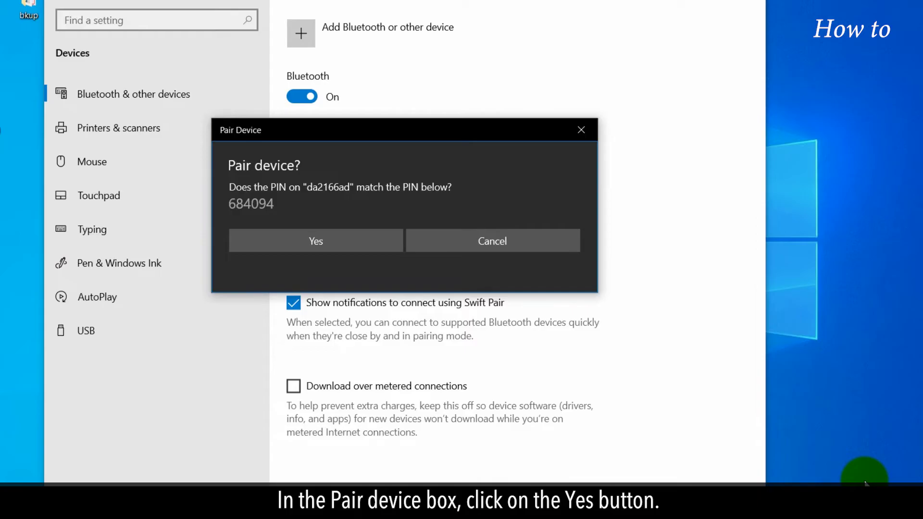
left_click(315, 245)
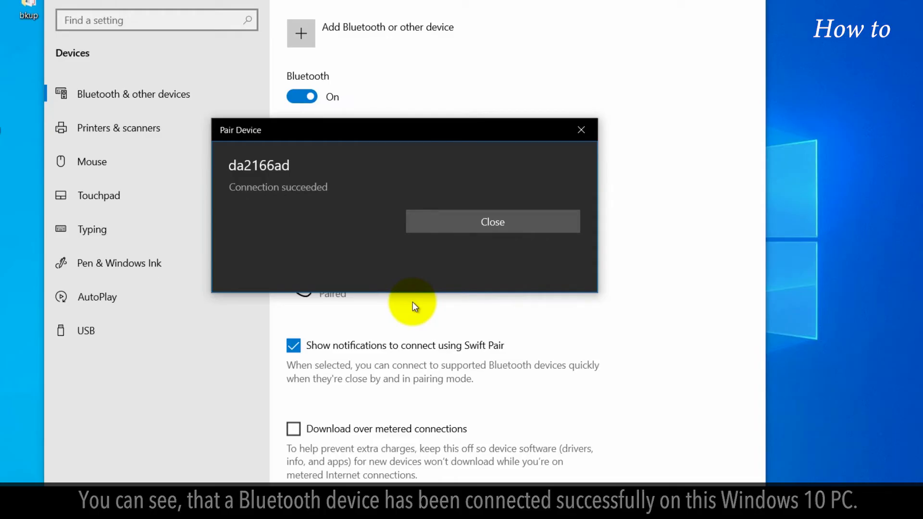
left_click(470, 223)
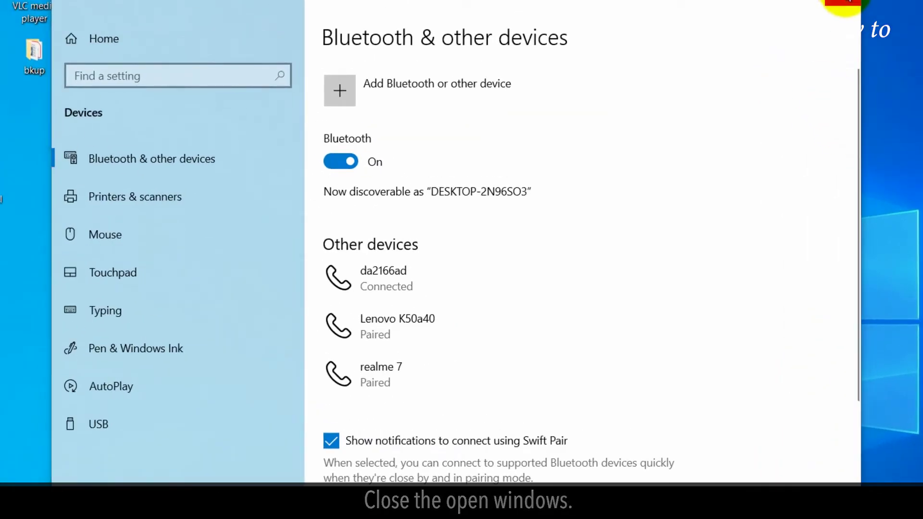
Step: Close Settings, then reopen it at the Update & Security section
left_click(847, 1)
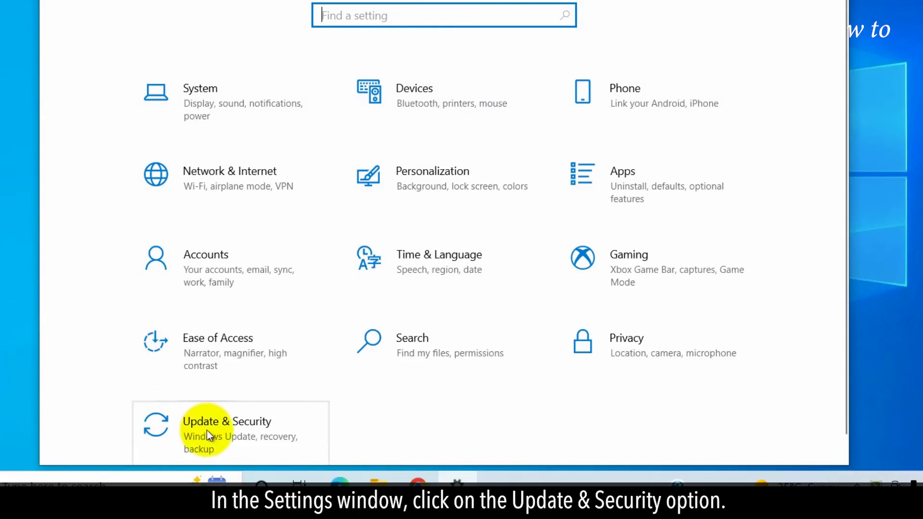
left_click(207, 430)
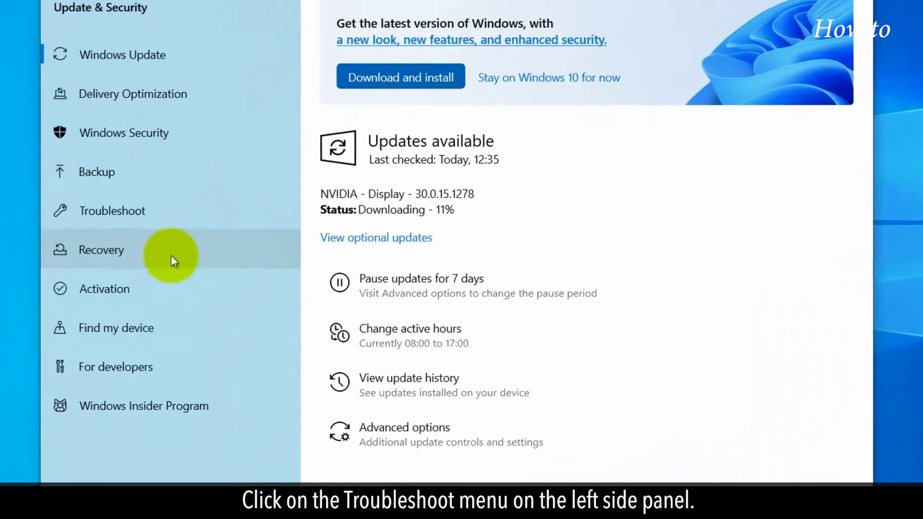
Step: Run the Bluetooth troubleshooter from Troubleshoot to fix the radio status problem
left_click(195, 187)
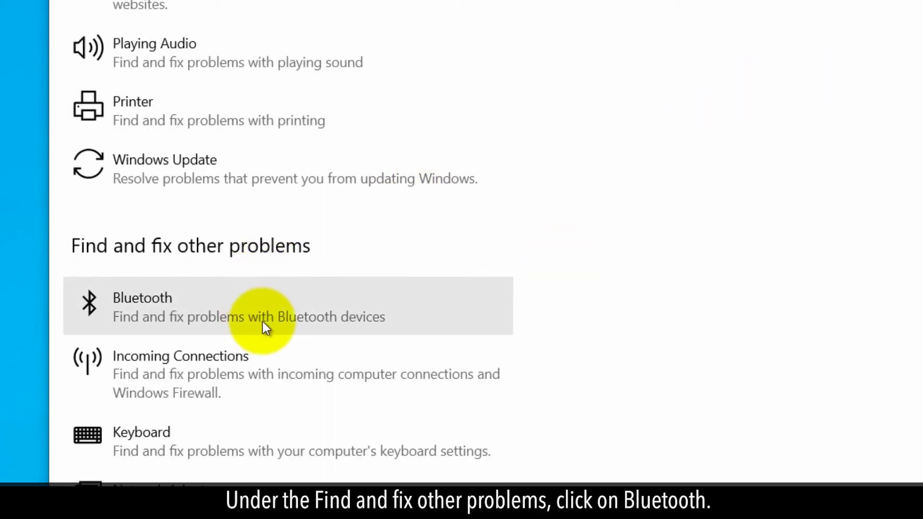
left_click(335, 321)
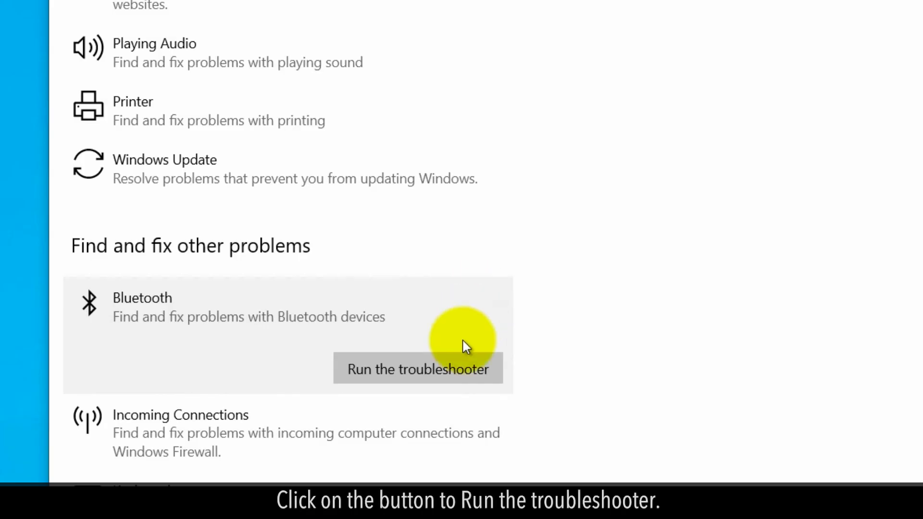
left_click(445, 381)
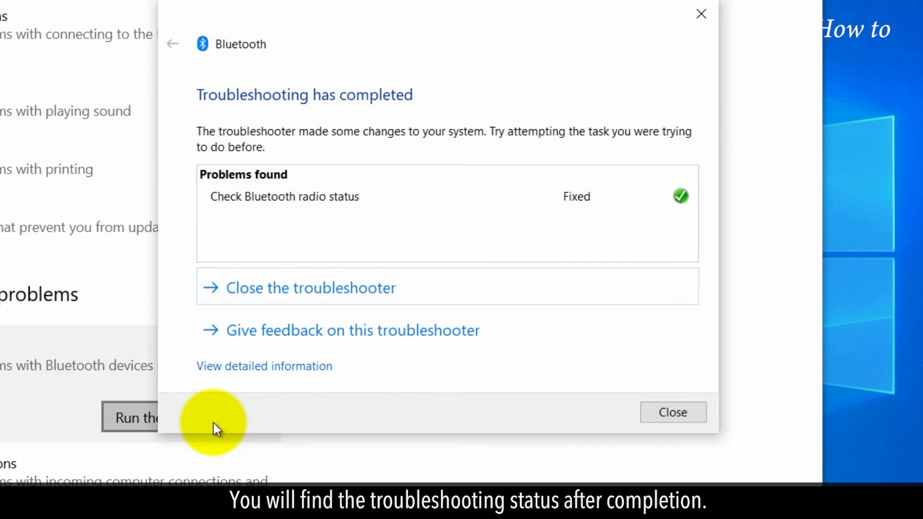
Step: Close the finished Bluetooth troubleshooter and the Settings window
left_click(672, 412)
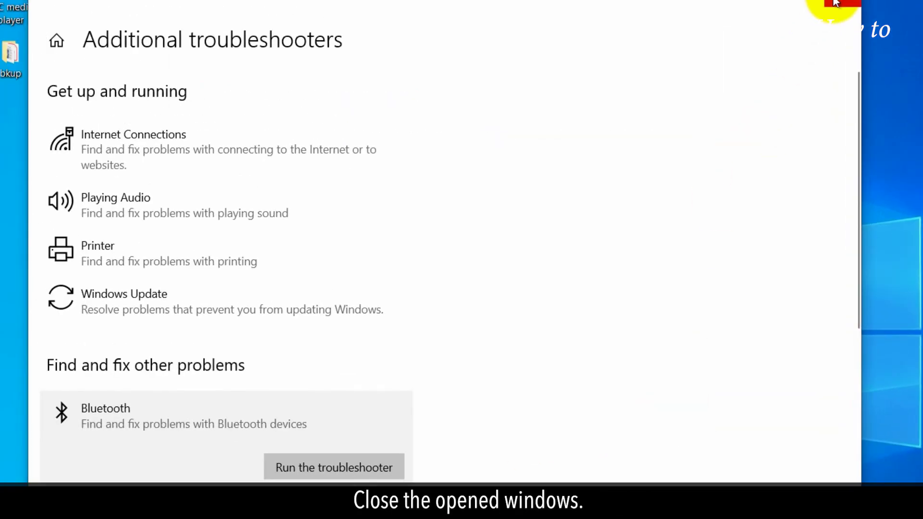
left_click(832, 6)
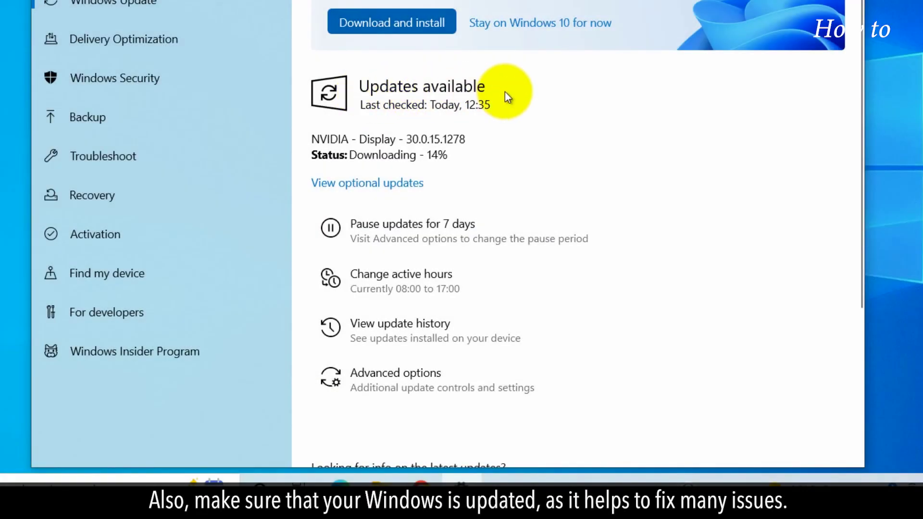